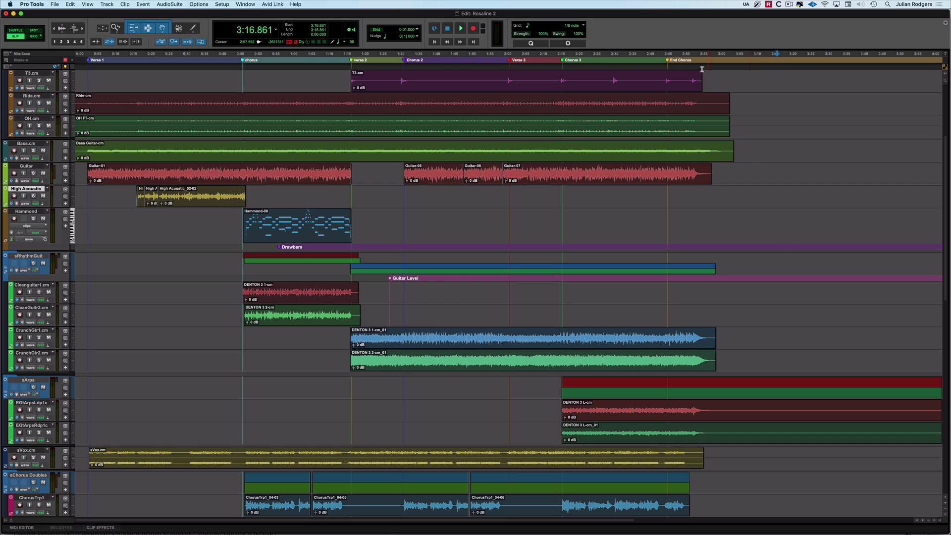
- Select a range near the song's end, then the Drawbars and Guitar Level marker ranges
{"action": "left_click_drag", "start_coordinate": [696, 60], "coordinate": [164, 58]}
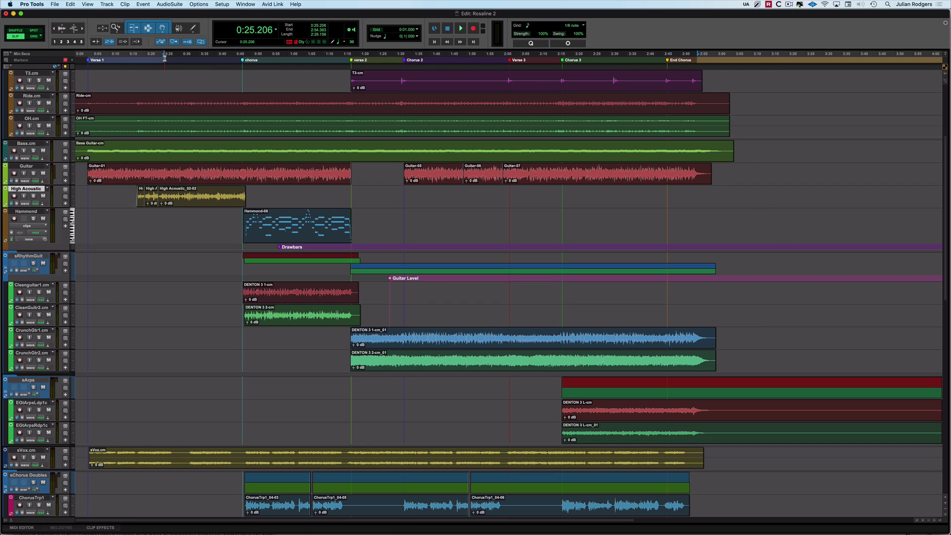
{"action": "left_click", "coordinate": [133, 75]}
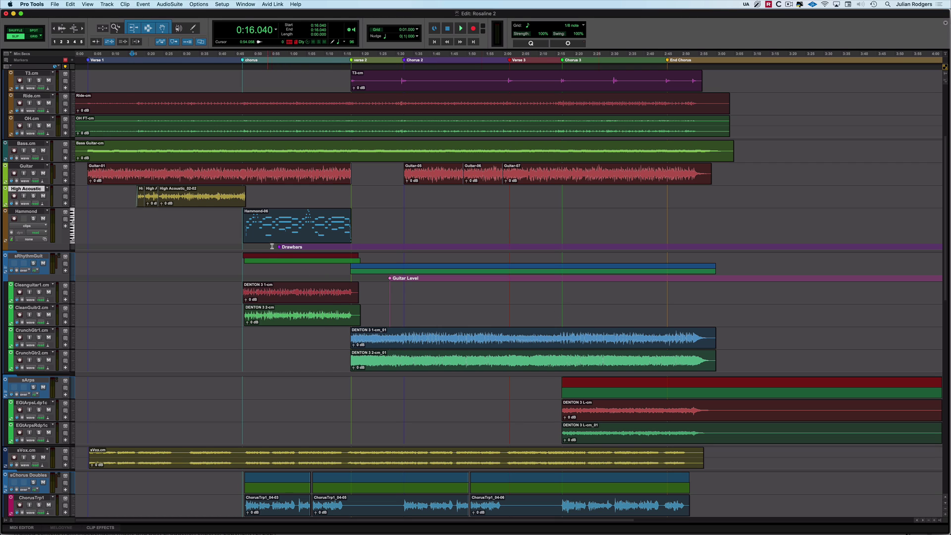
{"action": "left_click", "coordinate": [288, 246]}
{"action": "left_click", "coordinate": [412, 278]}
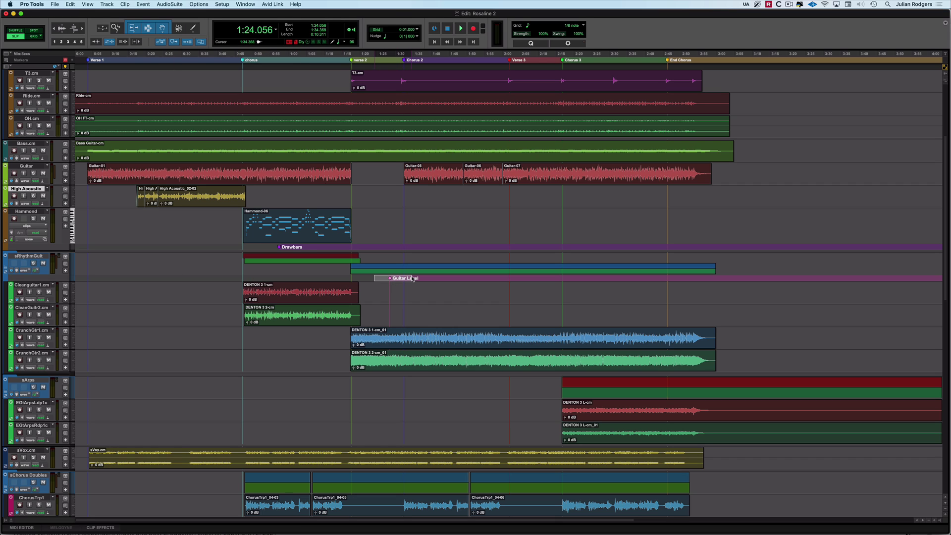
- Clear the selection and drag a new range from 1:20.723 across Drawbars through Guitar Level
{"action": "left_click", "coordinate": [390, 307]}
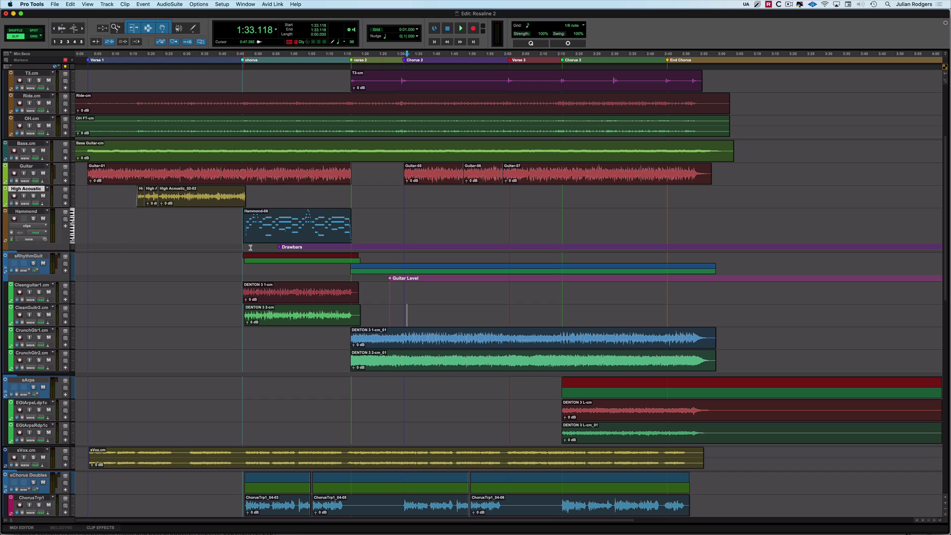
{"action": "left_click_drag", "start_coordinate": [252, 247], "coordinate": [307, 247]}
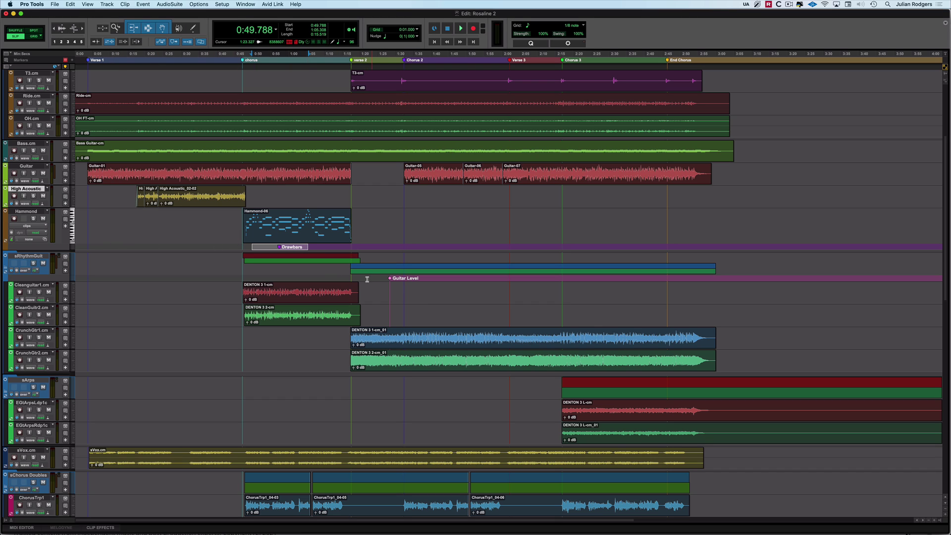
{"action": "left_click_drag", "start_coordinate": [362, 278], "coordinate": [384, 278]}
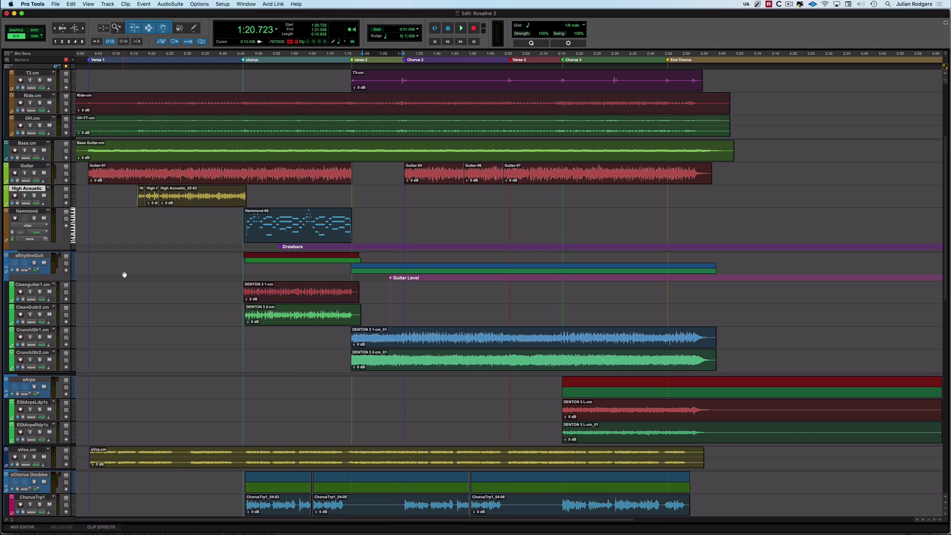
{"action": "left_click", "coordinate": [34, 226]}
{"action": "left_click", "coordinate": [36, 216]}
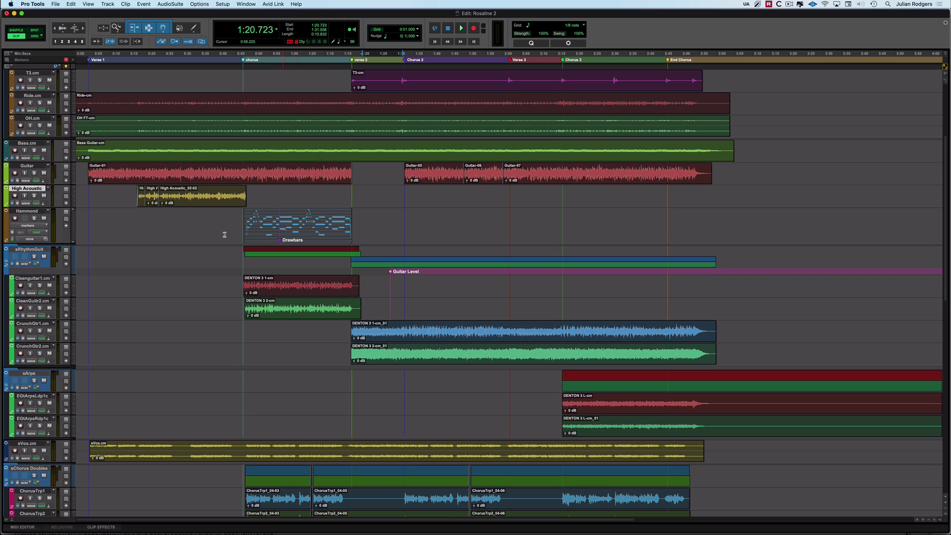
{"action": "left_click", "coordinate": [35, 226]}
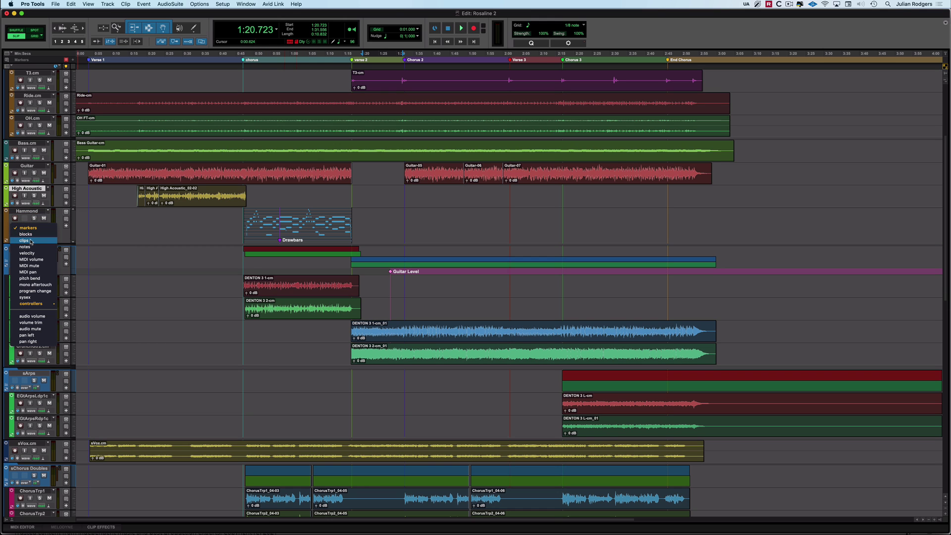
{"action": "left_click", "coordinate": [31, 241]}
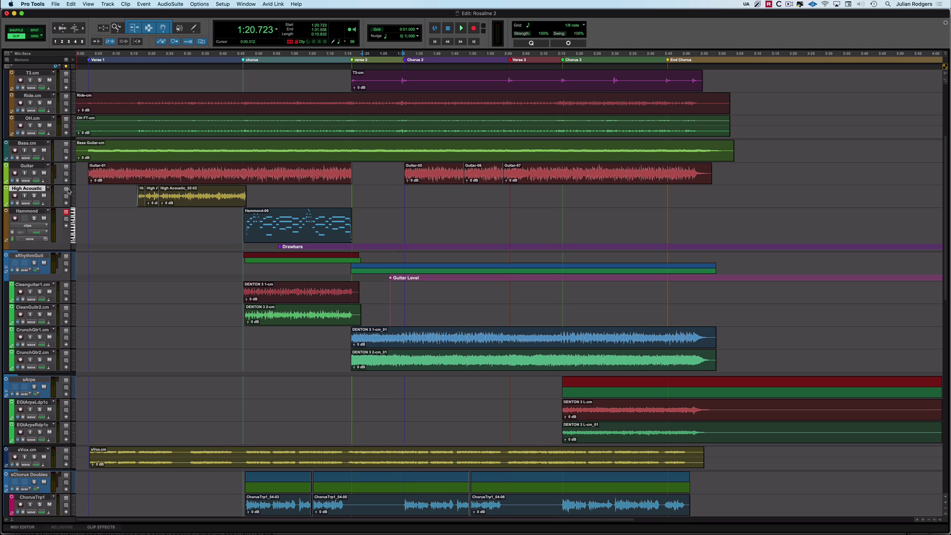
- Create marker 'Location 14' on the Hammond track at 1:47.388 through New Memory Location
{"action": "left_click", "coordinate": [458, 222]}
{"action": "key", "text": "KP_Enter"}
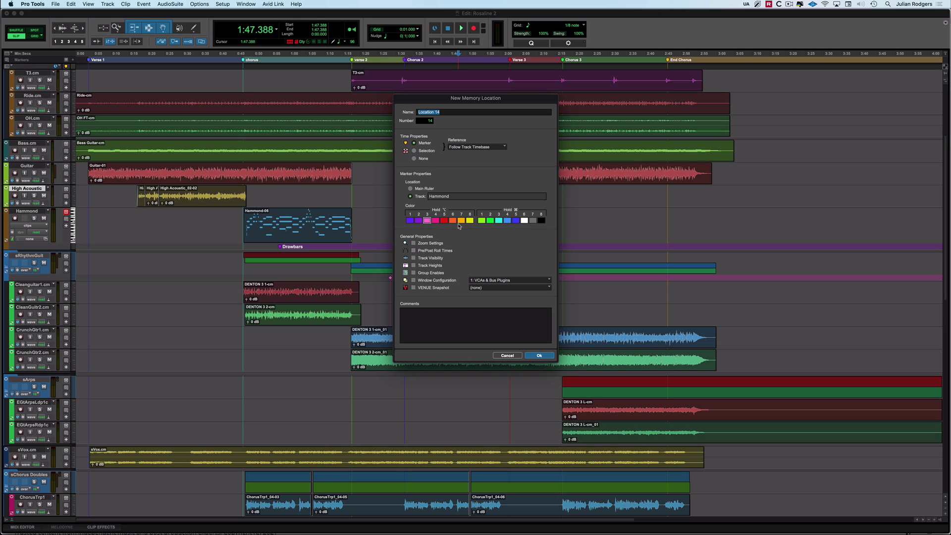
{"action": "left_click", "coordinate": [541, 356]}
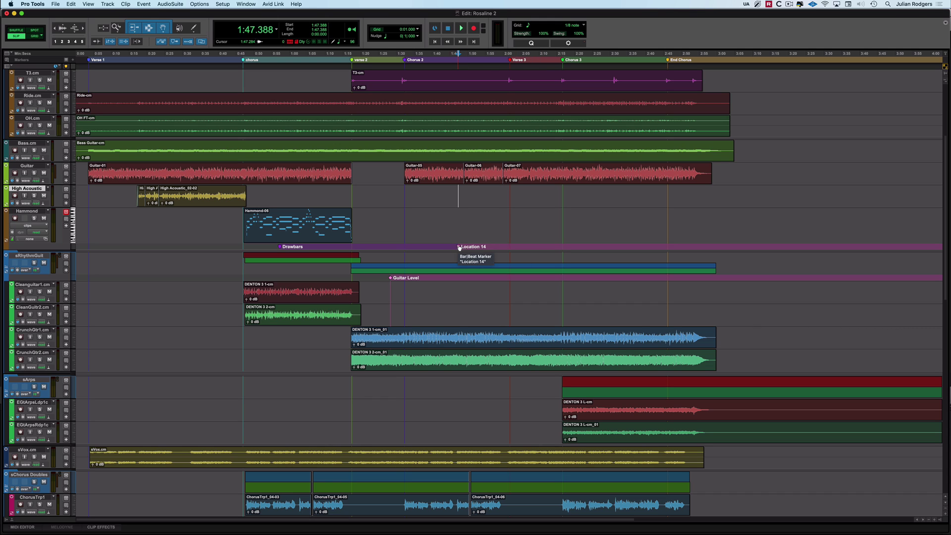
- Group Hammond from 1:38.847 to 1:56.346 into Hammond.grp and move it, its marker following
{"action": "left_click_drag", "start_coordinate": [427, 219], "coordinate": [491, 221]}
{"action": "key", "text": "super+alt+g"}
{"action": "left_click", "coordinate": [511, 231]}
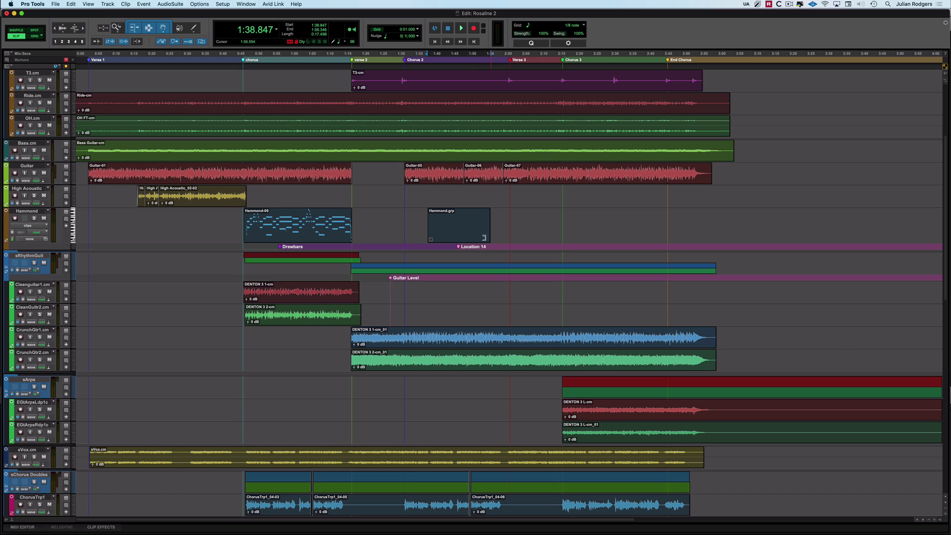
{"action": "left_click", "coordinate": [455, 231]}
{"action": "left_click_drag", "start_coordinate": [455, 231], "coordinate": [516, 231]}
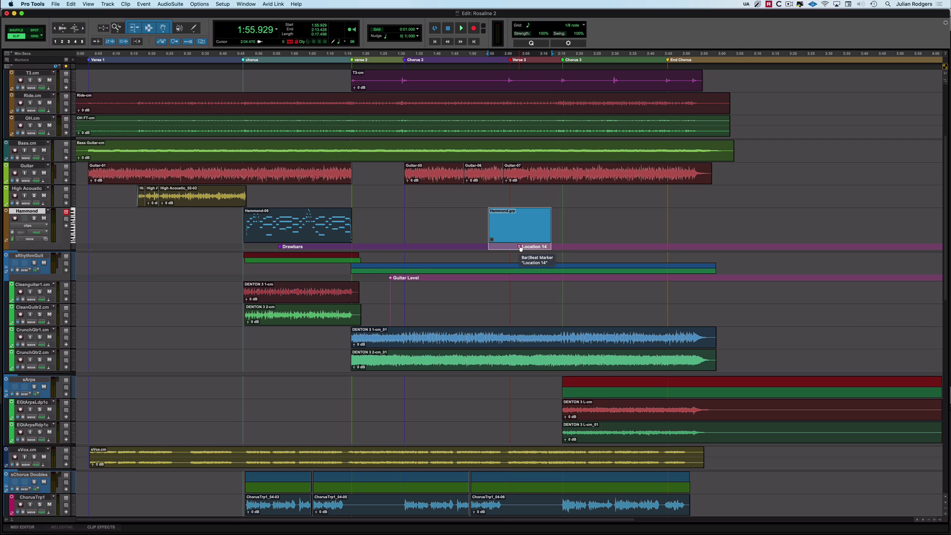
{"action": "left_click_drag", "start_coordinate": [522, 230], "coordinate": [476, 229]}
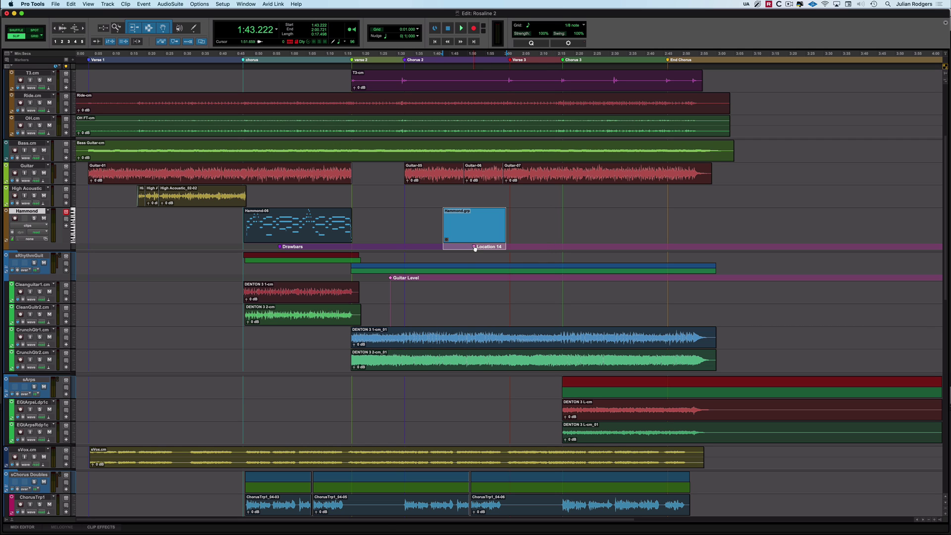
- Turn off Markers Follow Edit, move Hammond.grp with the marker staying put, then undo the clip edits
{"action": "left_click", "coordinate": [200, 4]}
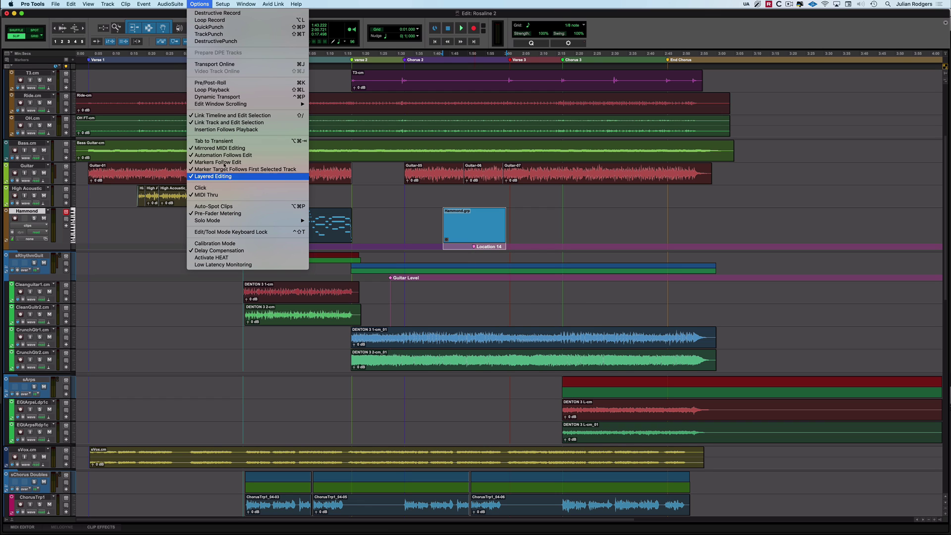
{"action": "left_click", "coordinate": [224, 165]}
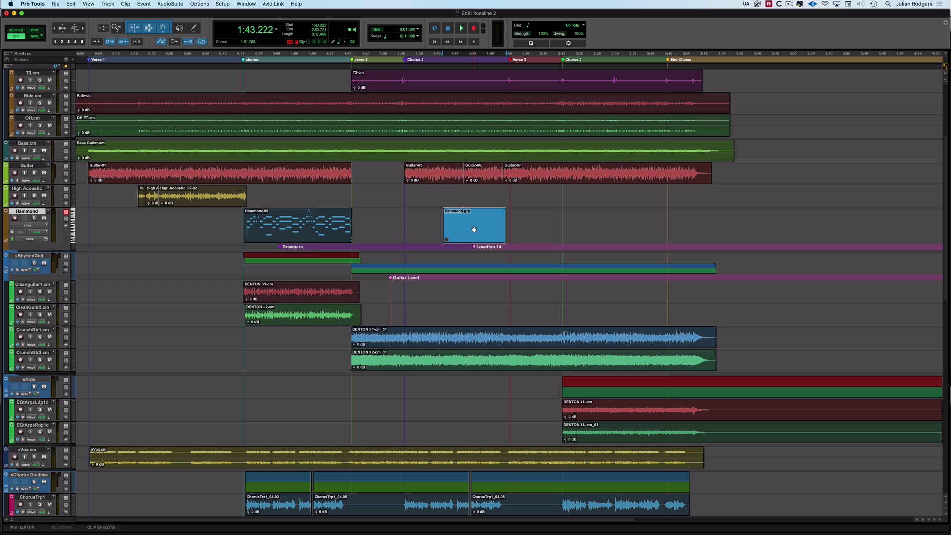
{"action": "mouse_move", "coordinate": [474, 229]}
{"action": "left_mouse_down"}
{"action": "mouse_move", "coordinate": [537, 228]}
{"action": "mouse_move", "coordinate": [492, 221]}
{"action": "mouse_move", "coordinate": [486, 233]}
{"action": "left_mouse_up"}
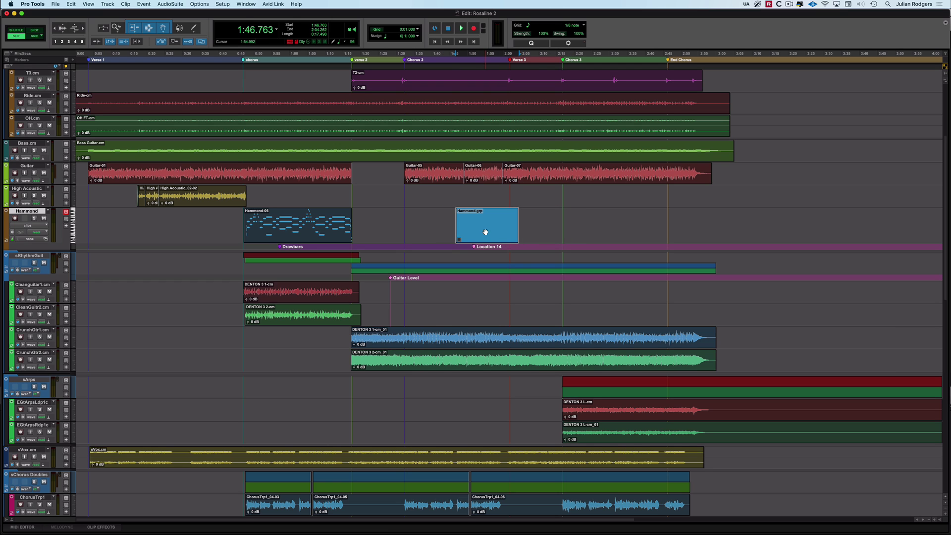
{"action": "key", "text": "super+z"}
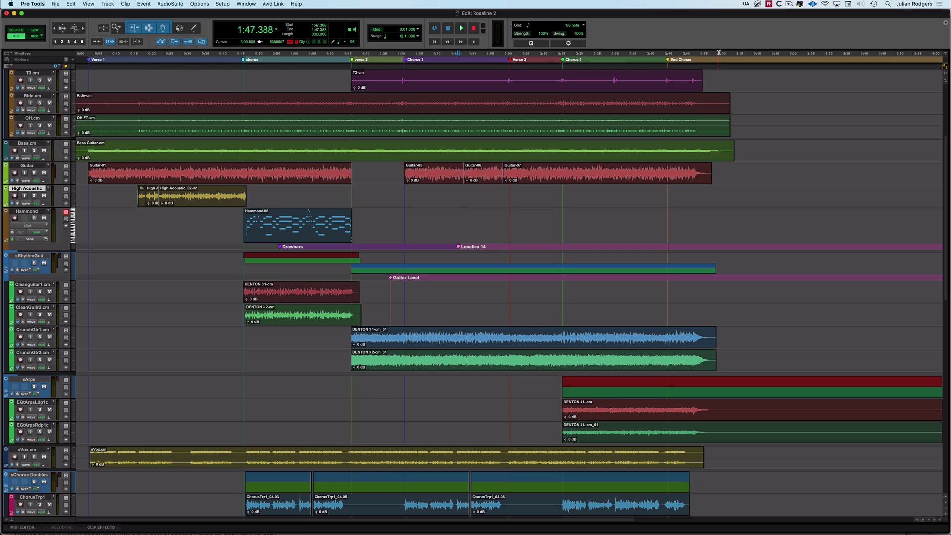
{"action": "left_click", "coordinate": [32, 4]}
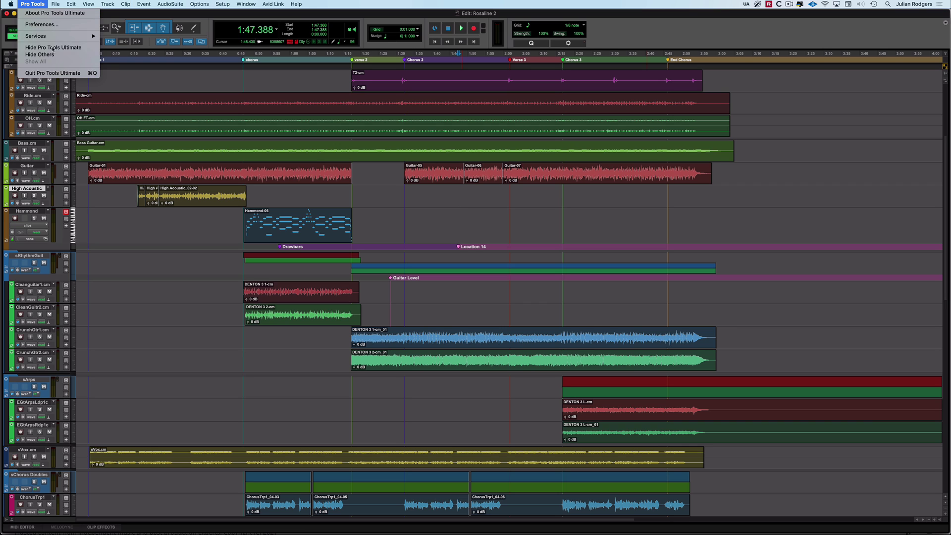
{"action": "left_click", "coordinate": [37, 24]}
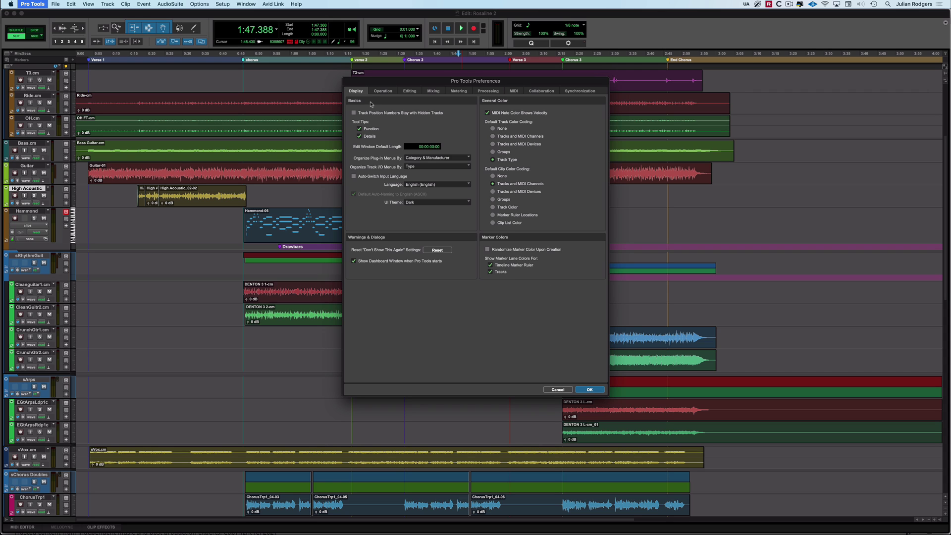
{"action": "left_click", "coordinate": [558, 390]}
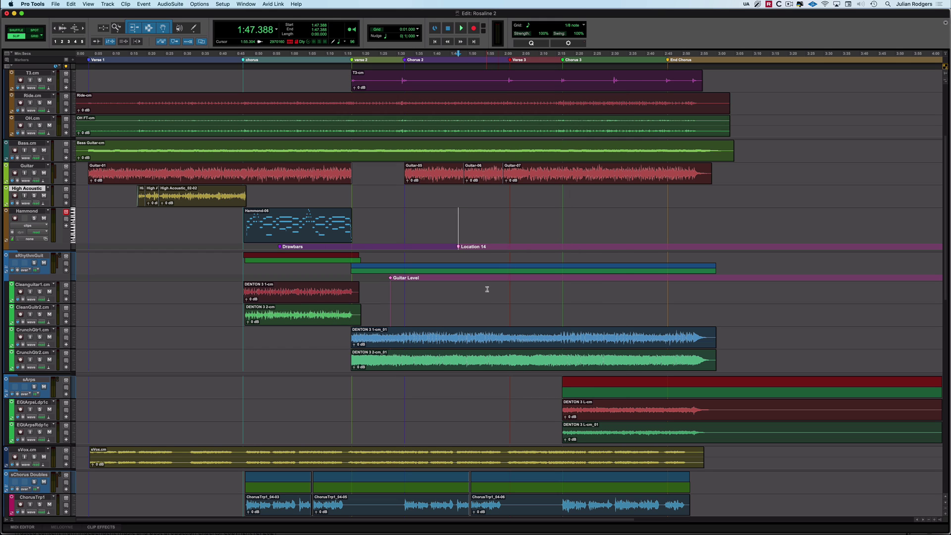
- Show the Memory Locations window (Cmd+5) listing Drawbars, Guitar Level and Location 14 with their tracks
{"action": "key", "text": "super+5"}
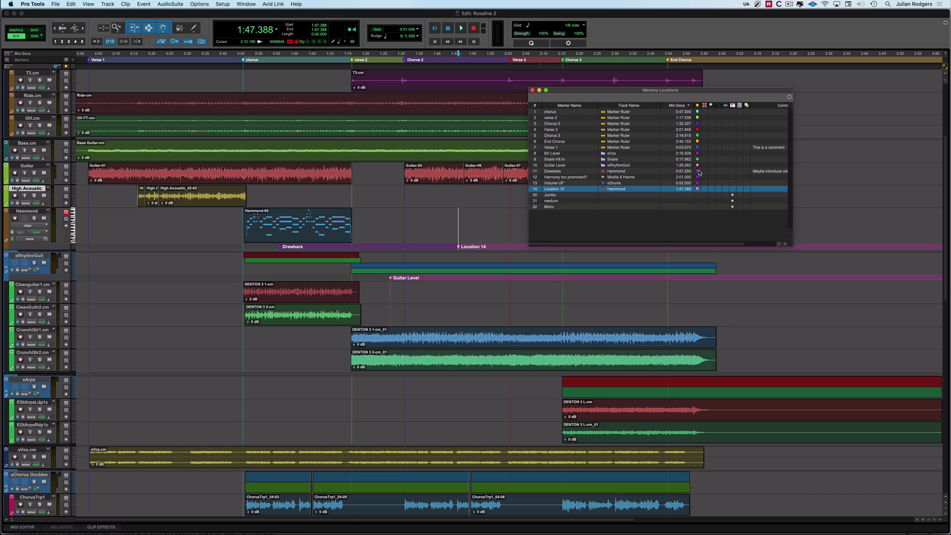
- Sort the Memory Locations list by Color, then close the window
{"action": "left_click", "coordinate": [790, 97]}
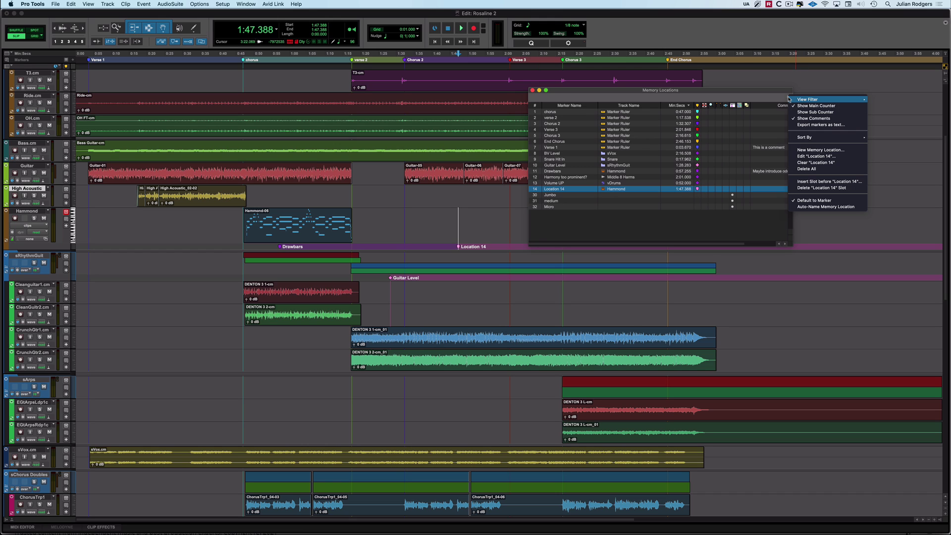
{"action": "mouse_move", "coordinate": [826, 137]}
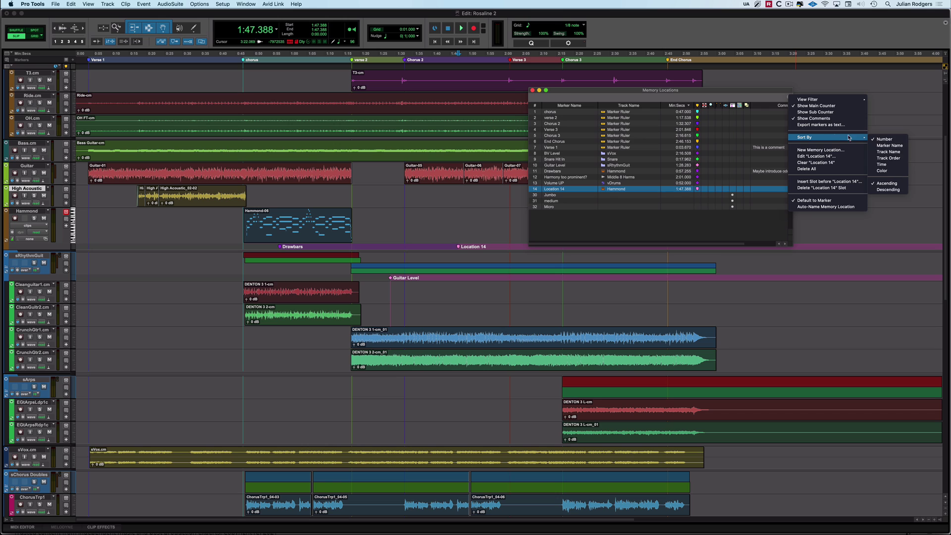
{"action": "left_click", "coordinate": [893, 169]}
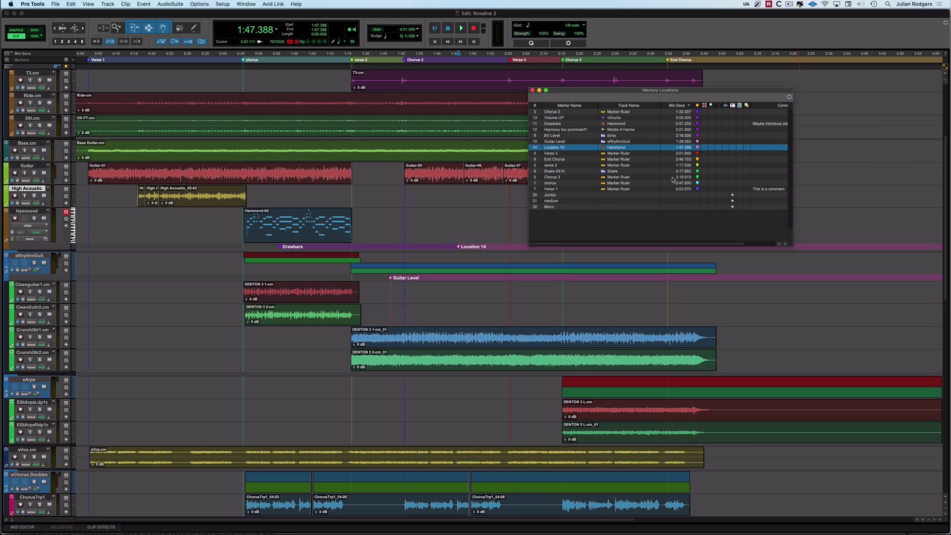
{"action": "left_click", "coordinate": [533, 90]}
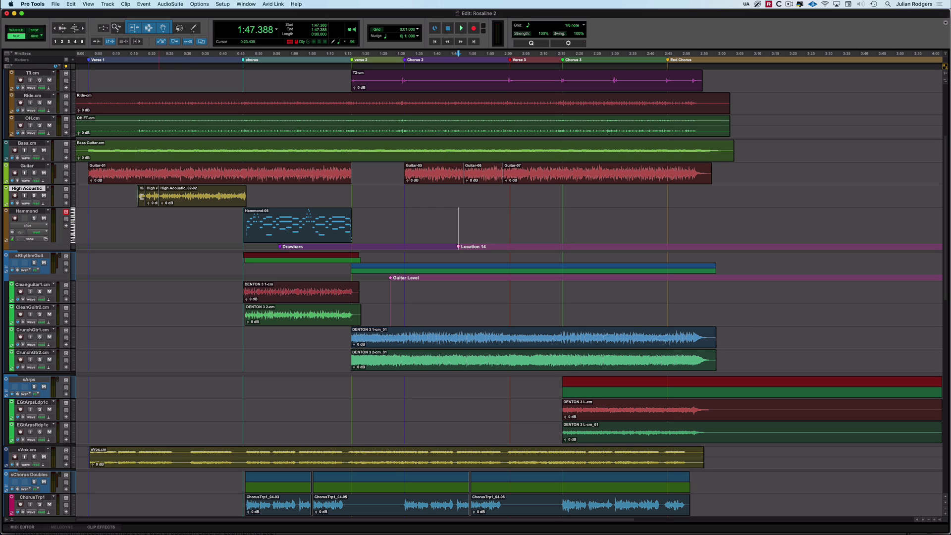
- Move the marker target to Guitar, then High Acoustic, and undo back to Guitar
{"action": "left_click", "coordinate": [66, 167]}
{"action": "left_click", "coordinate": [67, 189]}
{"action": "key", "text": "super+z"}
{"action": "key", "text": "super+z"}
- Place the edit point at 1:38.430, 1:42.388, 1:40.097 and 1:41.451, then bring up the editing options
{"action": "left_click", "coordinate": [427, 194]}
{"action": "left_click", "coordinate": [441, 213]}
{"action": "left_click", "coordinate": [432, 311]}
{"action": "left_click", "coordinate": [437, 289]}
{"action": "left_click", "coordinate": [199, 4]}
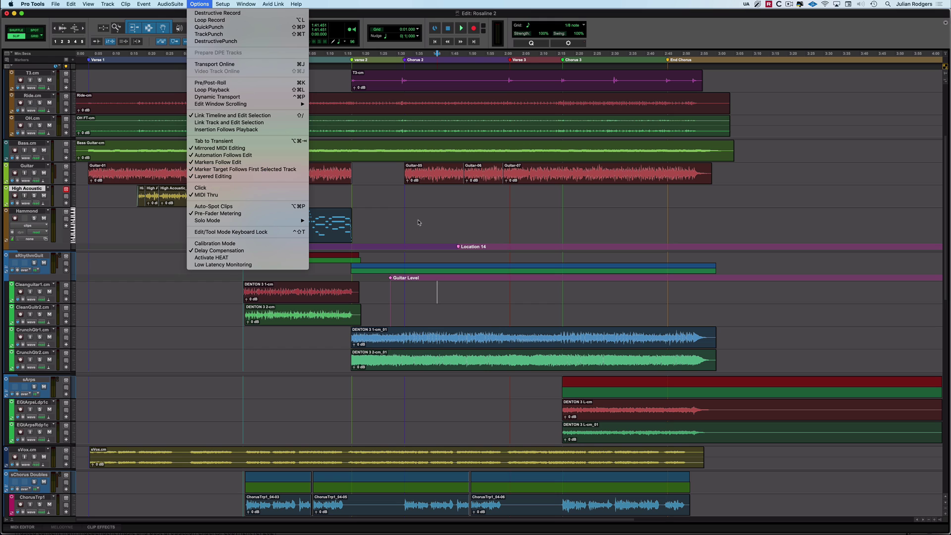
- Move the marker target by selecting Cleanguitar1.cm, CleanGuitr2.cm, then sRhythmGuit
{"action": "left_click", "coordinate": [36, 286]}
{"action": "left_click", "coordinate": [36, 286]}
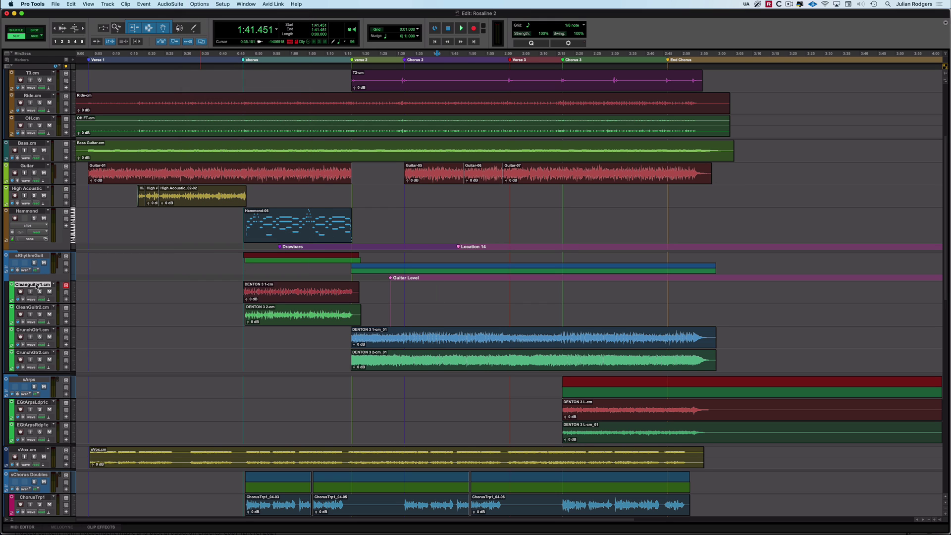
{"action": "left_click", "coordinate": [36, 307]}
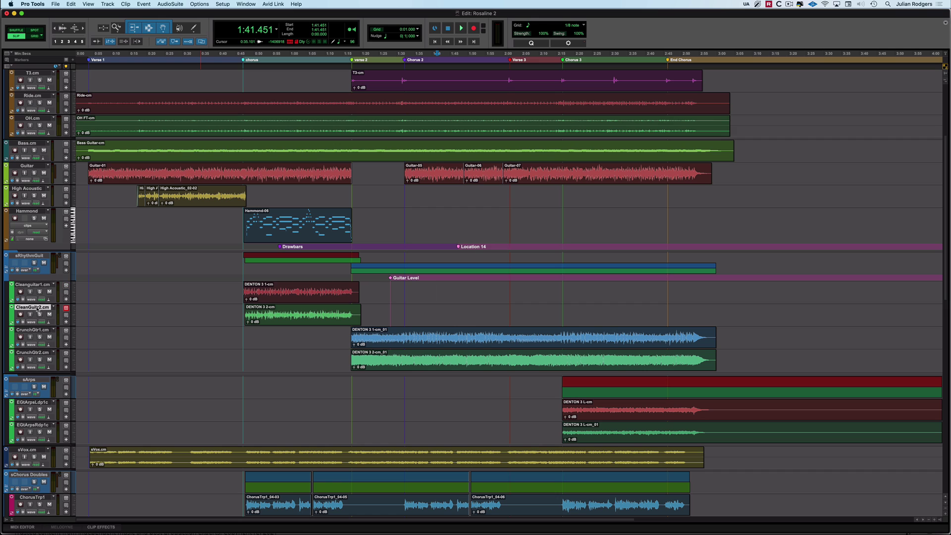
{"action": "left_click", "coordinate": [34, 287]}
{"action": "left_click", "coordinate": [37, 307]}
{"action": "left_click", "coordinate": [34, 256]}
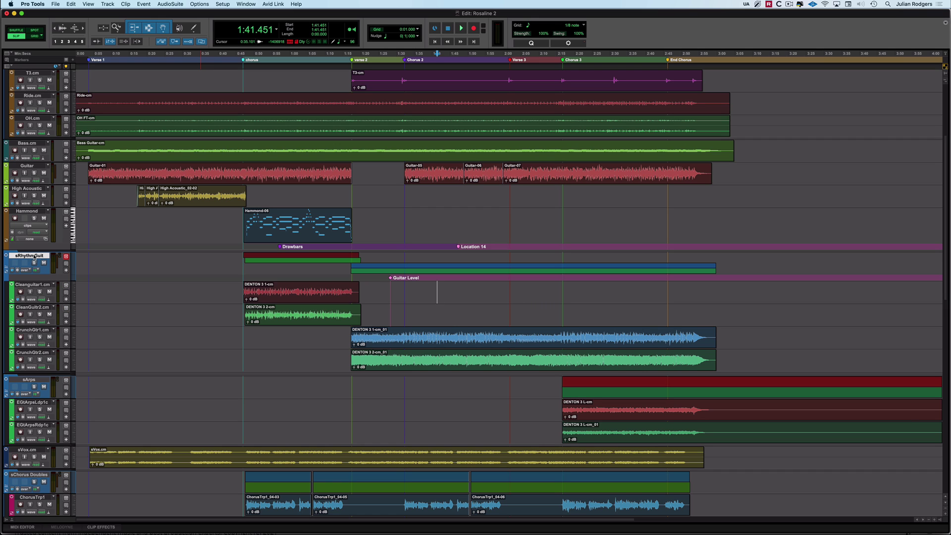
- Enable Link Track and Edit Selection, then place edit points on Hammond, High Acoustic and sArps
{"action": "left_click", "coordinate": [123, 42]}
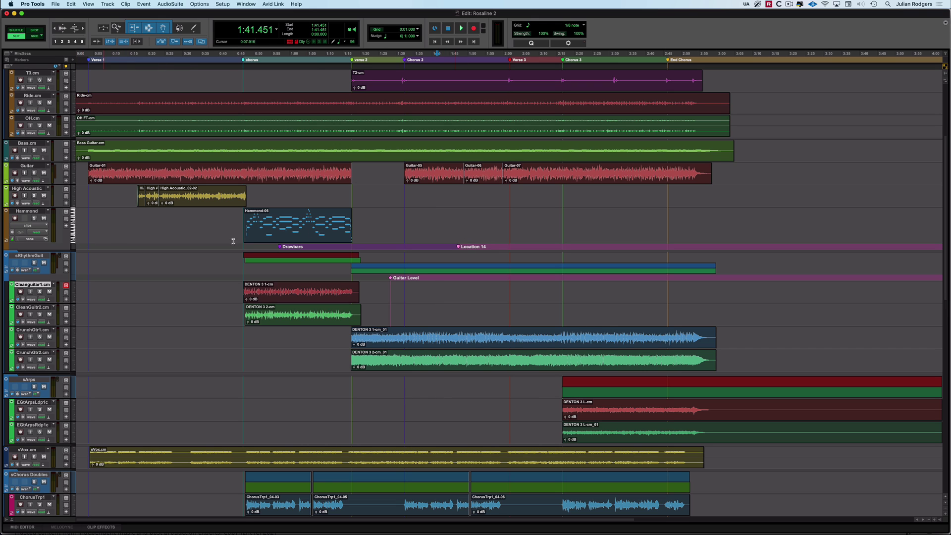
{"action": "left_click", "coordinate": [432, 217]}
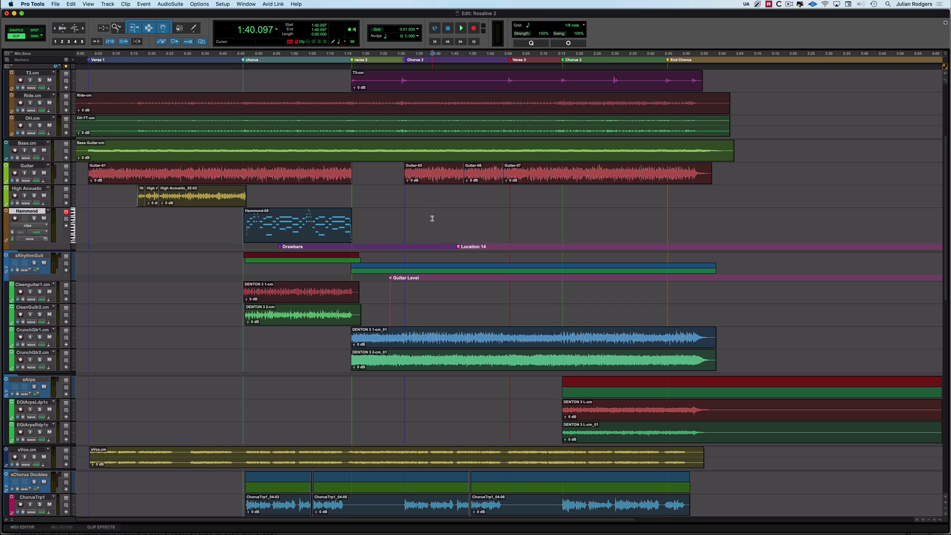
{"action": "left_click", "coordinate": [433, 191]}
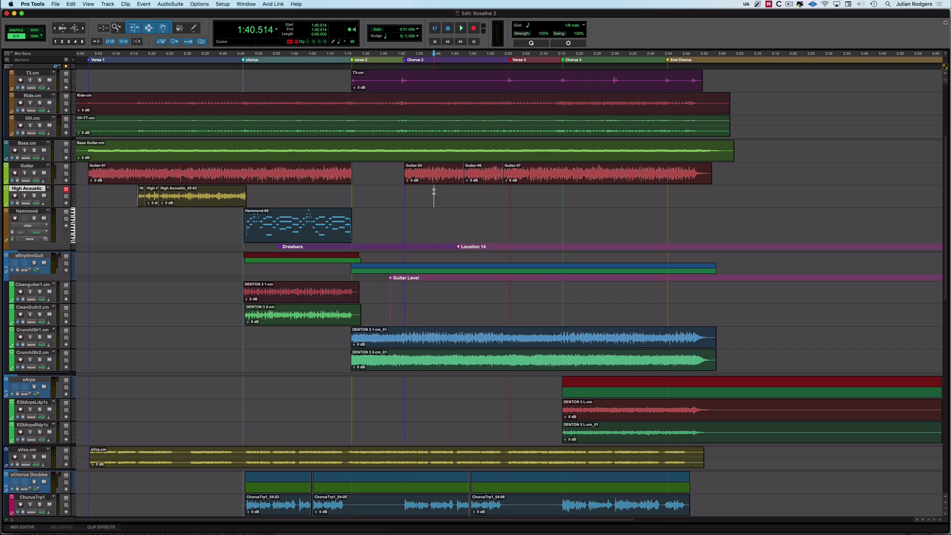
{"action": "left_click", "coordinate": [417, 384]}
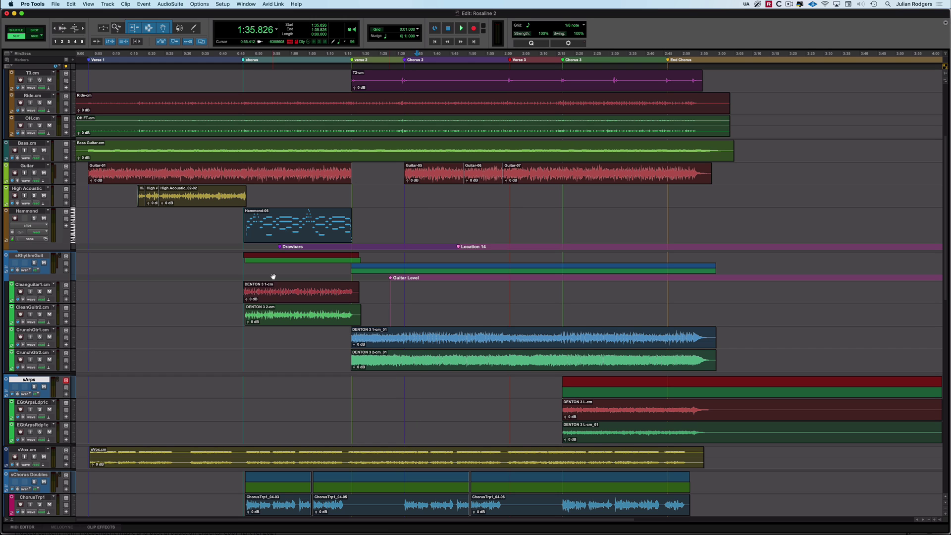
{"action": "double_click", "coordinate": [282, 248]}
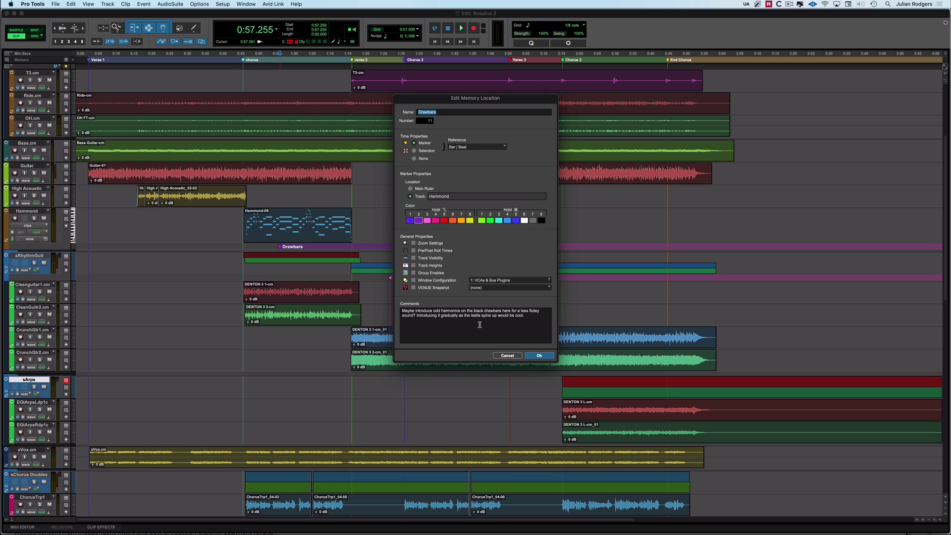
{"action": "left_click", "coordinate": [506, 356]}
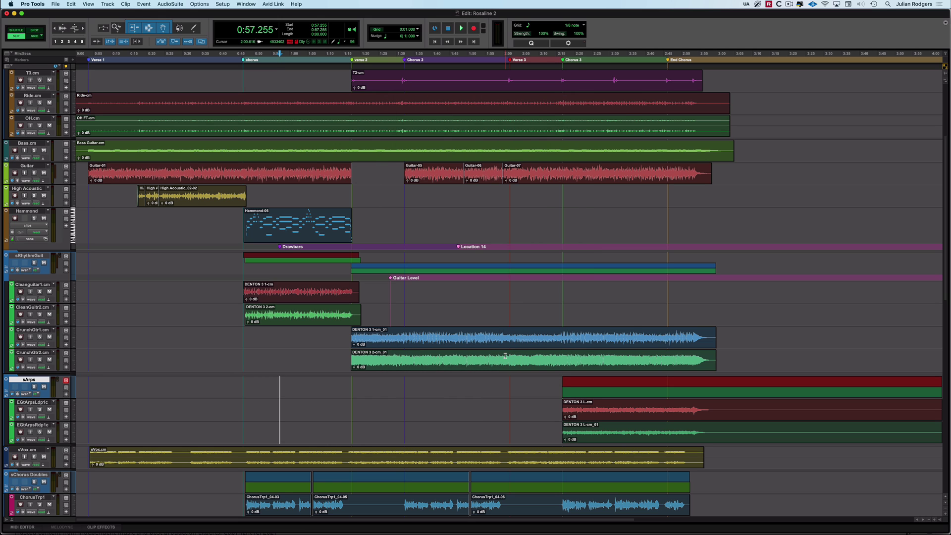
- Prioritize marker comments over names and set Hammond's view to markers, revealing the full Drawbars comment
{"action": "left_click", "coordinate": [67, 221]}
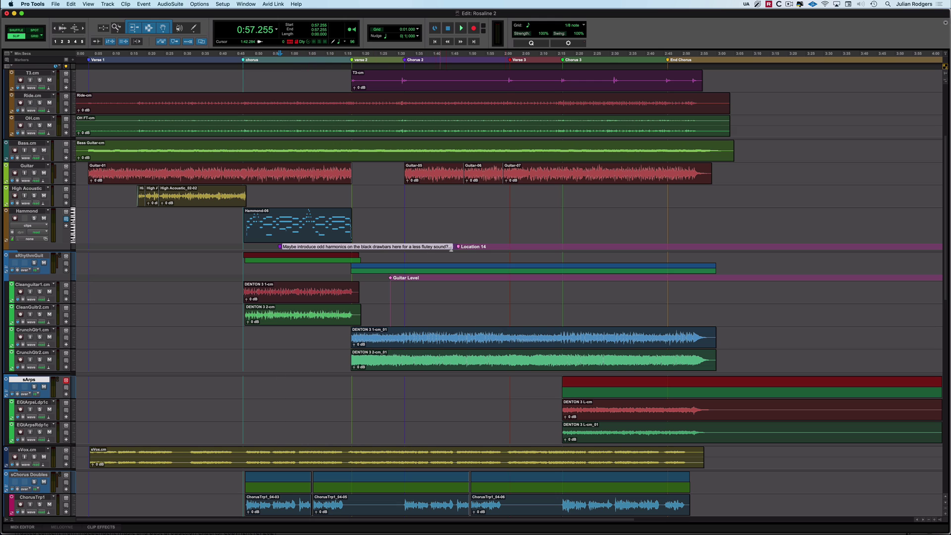
{"action": "left_click", "coordinate": [36, 226]}
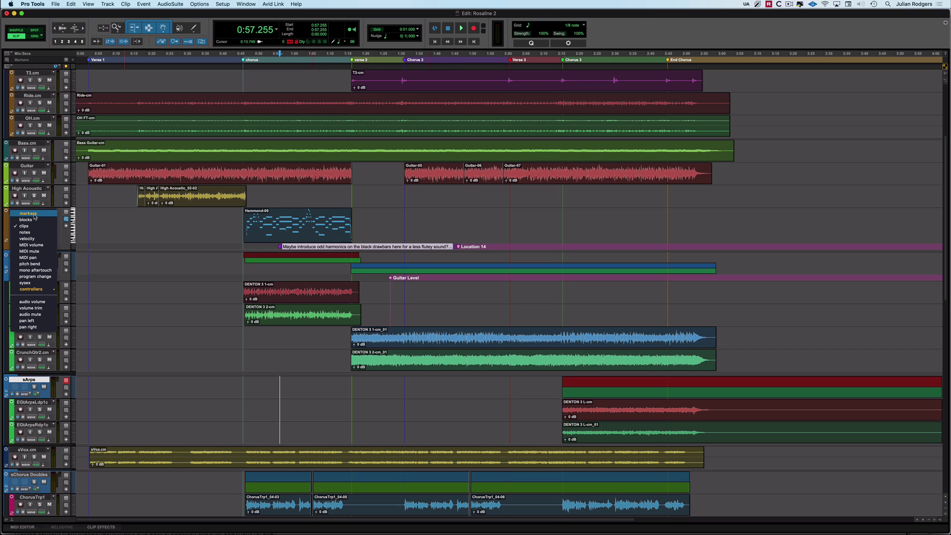
{"action": "left_click", "coordinate": [35, 216]}
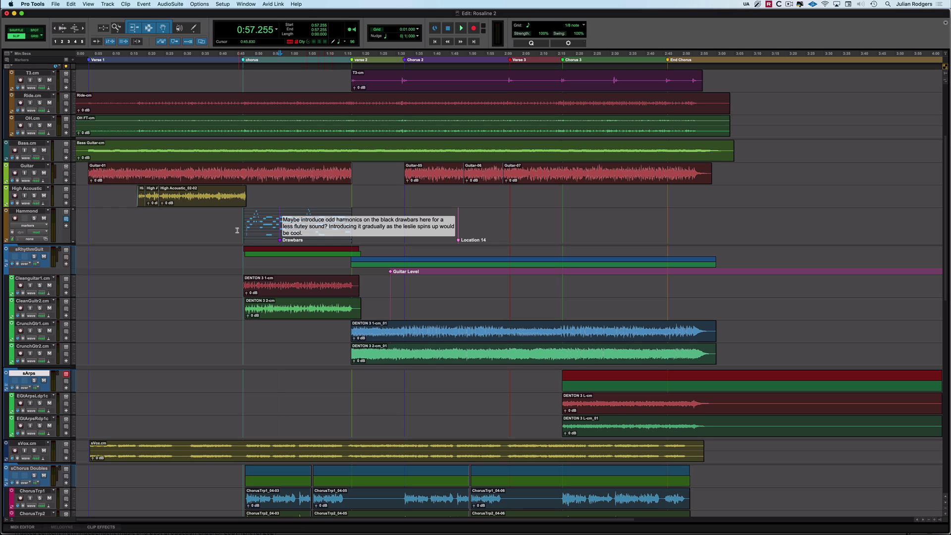
- Set the edit point at 0:44.684 on Hammond, moving the marker target there from sArps
{"action": "left_click", "coordinate": [235, 227]}
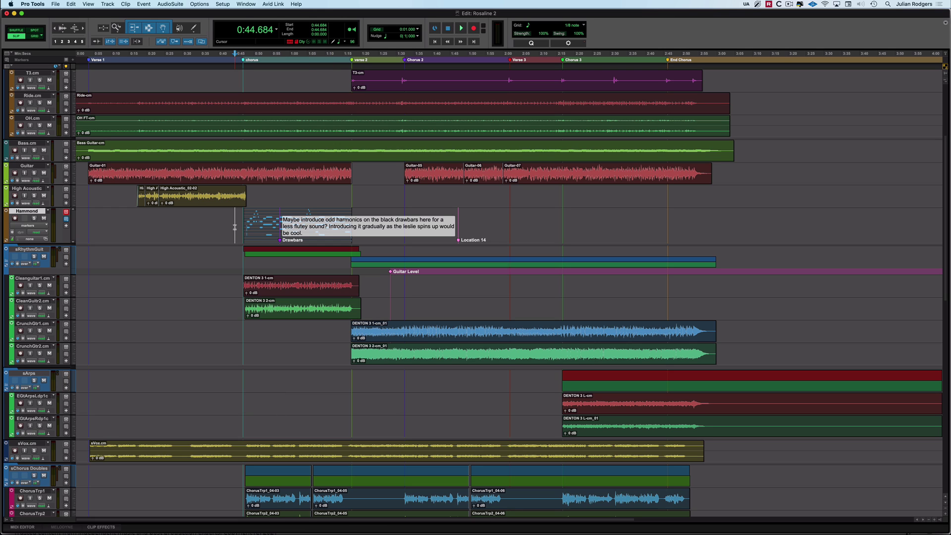